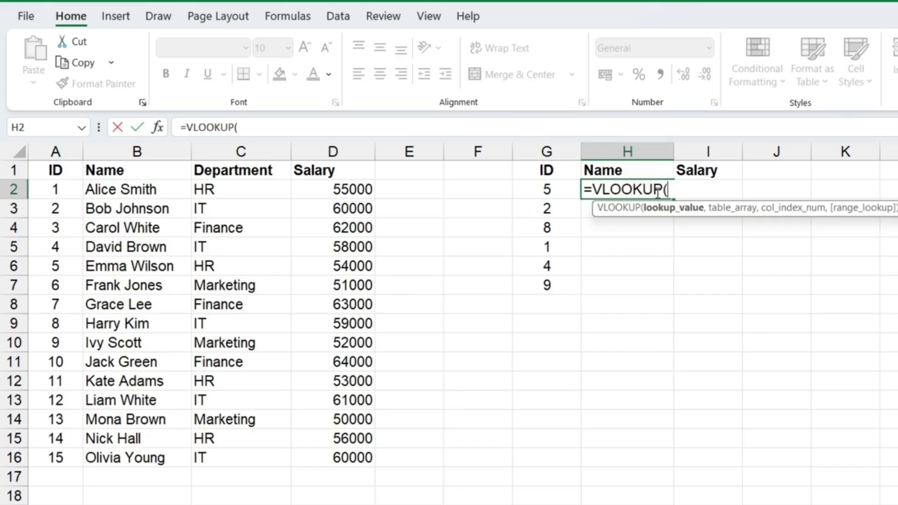
- Complete the VLOOKUP formula in H2 with lookup value G2, relative range A1:D16, column index 2 and exact match 0
left_click(536, 190)
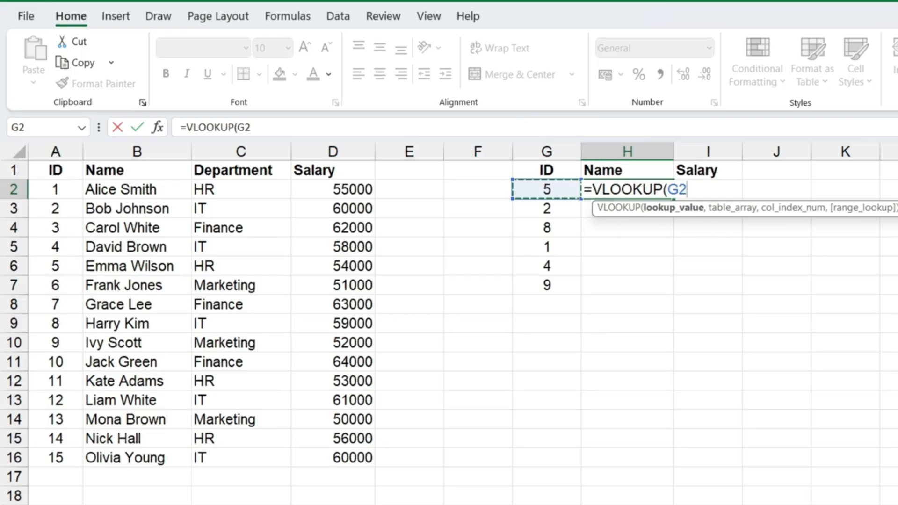
type(",")
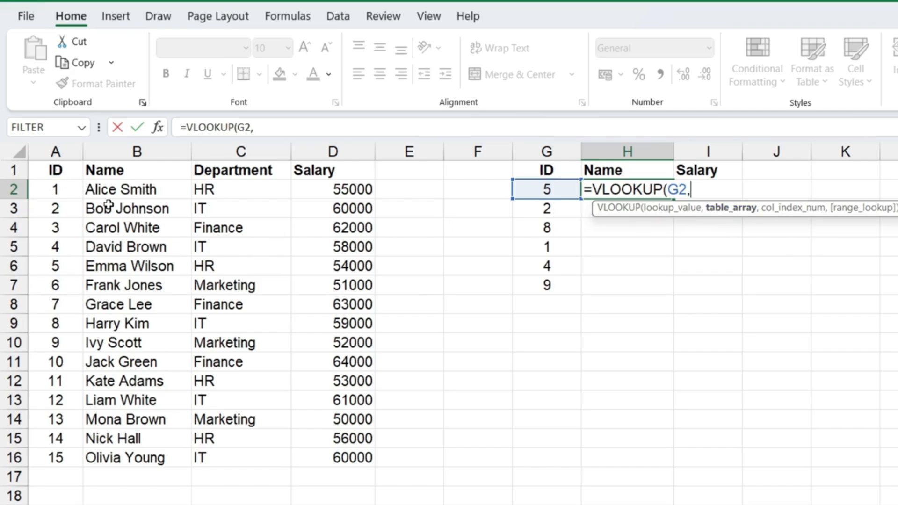
left_click_drag(54, 168, 344, 457)
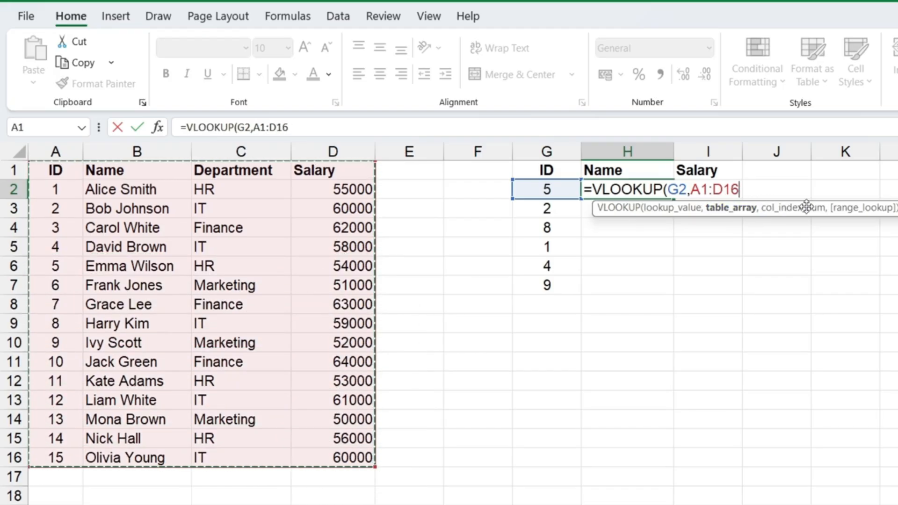
type(",2")
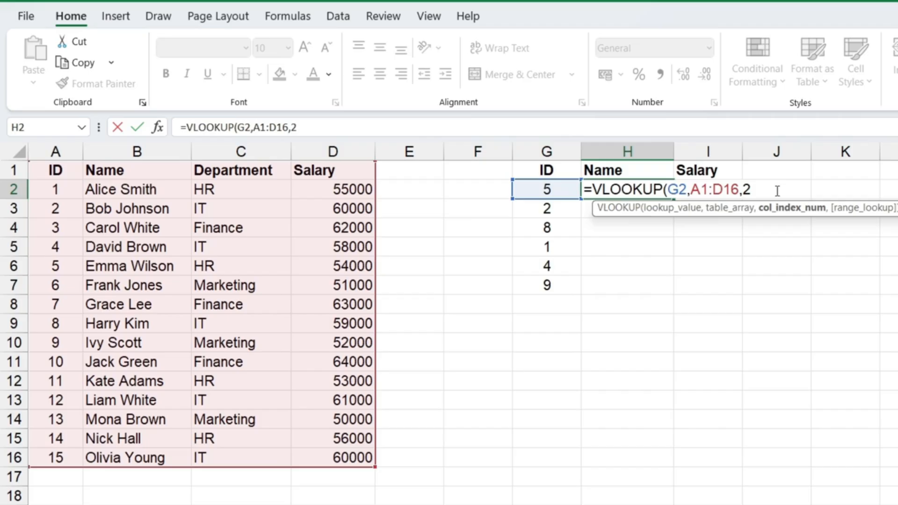
type(",")
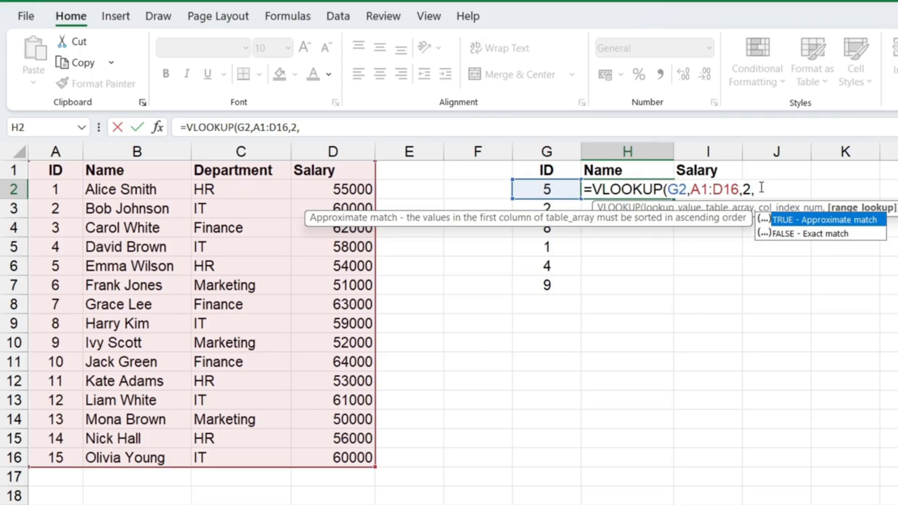
type(")")
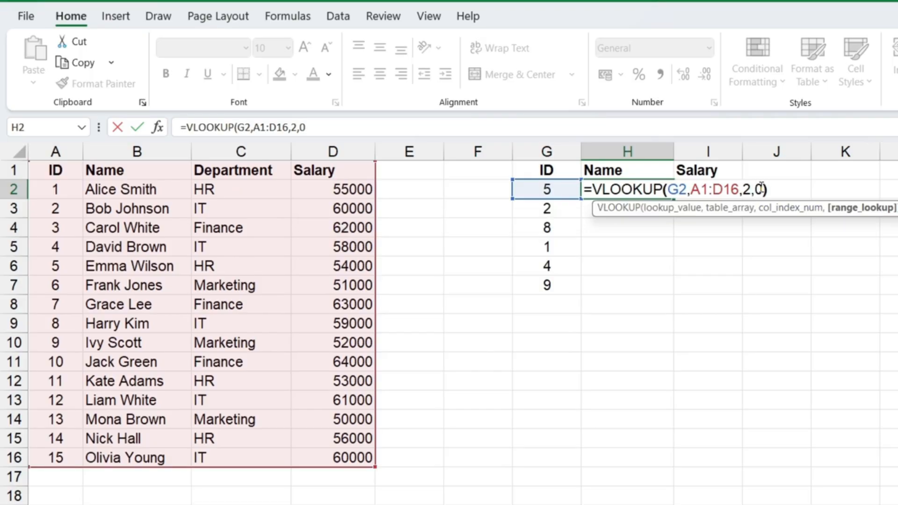
key("Return")
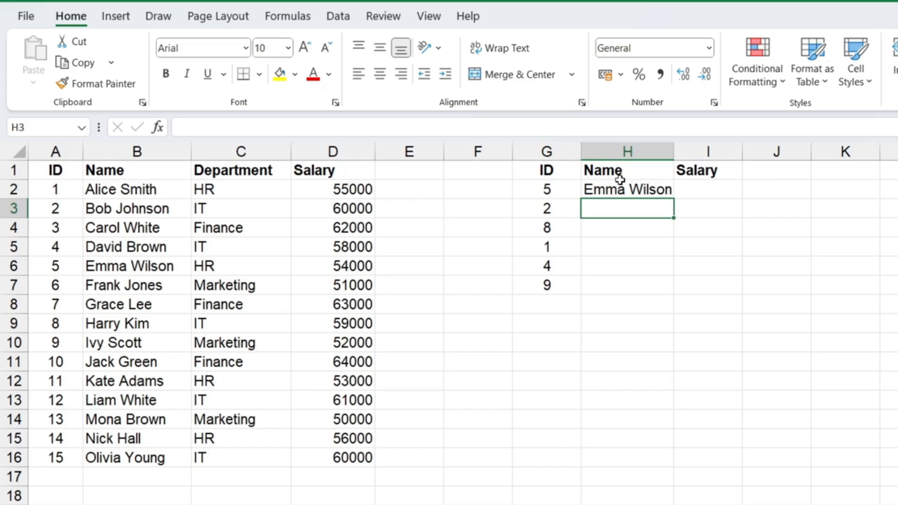
- Fill the relative-range VLOOKUP formula from H2 down through H7
left_click(551, 188)
left_click(628, 191)
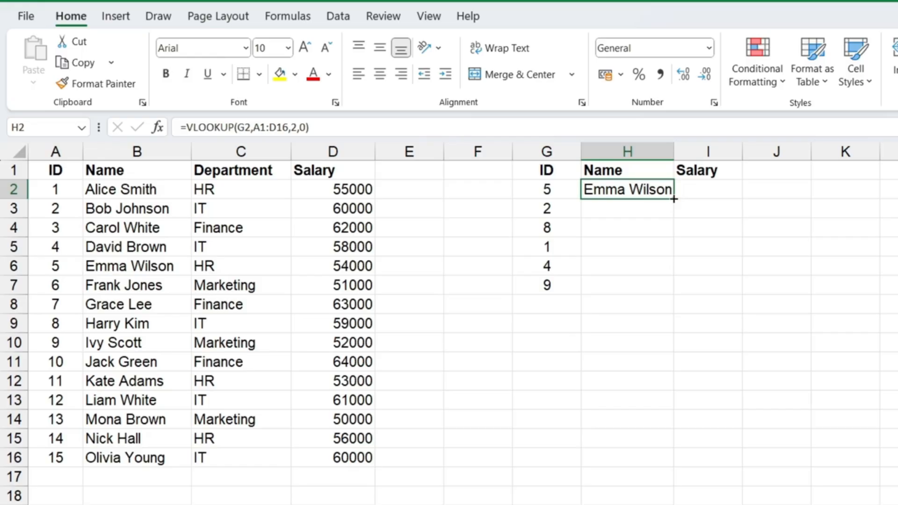
left_click_drag(673, 199, 668, 286)
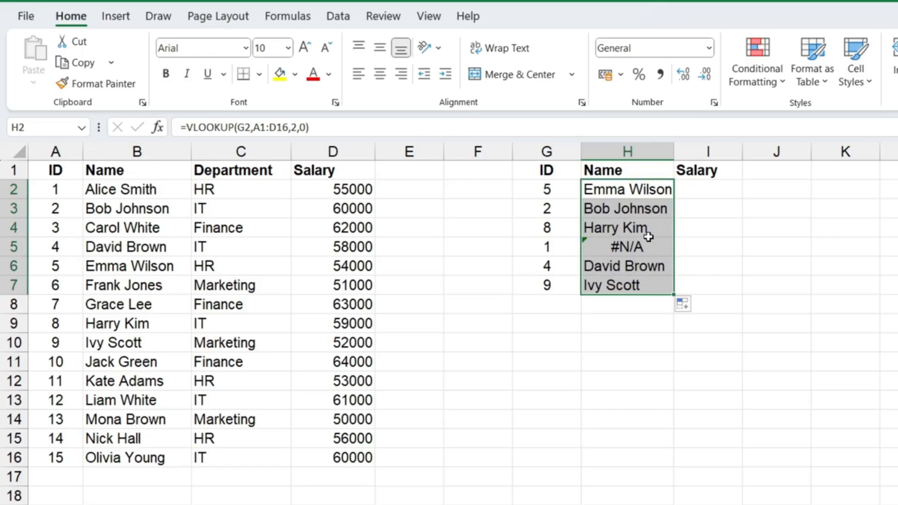
- Inspect the lookup formula in H5 and the table range it references for the ID in G5
left_click(634, 229)
left_click(567, 241)
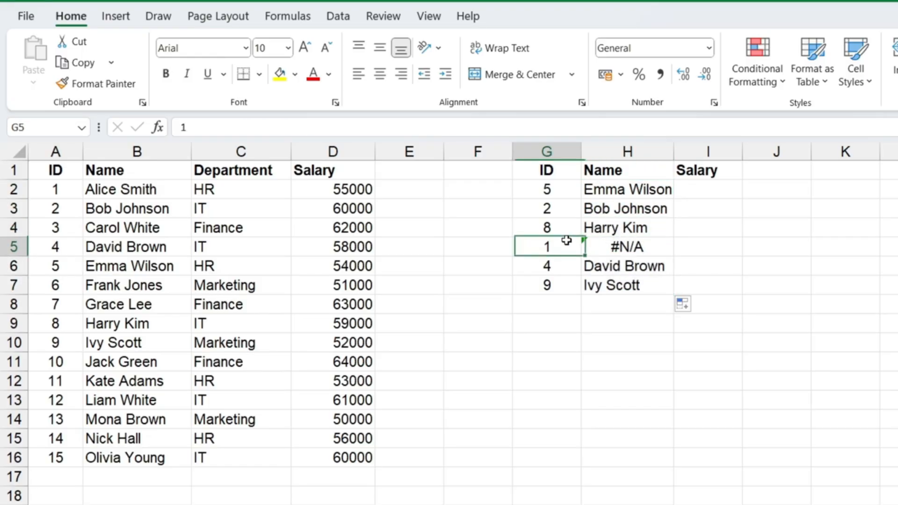
left_click(637, 242)
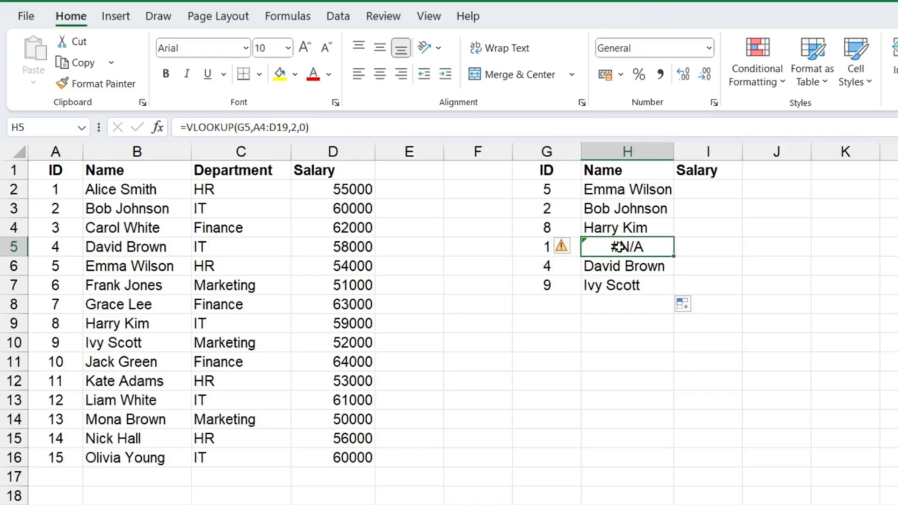
left_click_drag(624, 184, 620, 297)
double_click(632, 245)
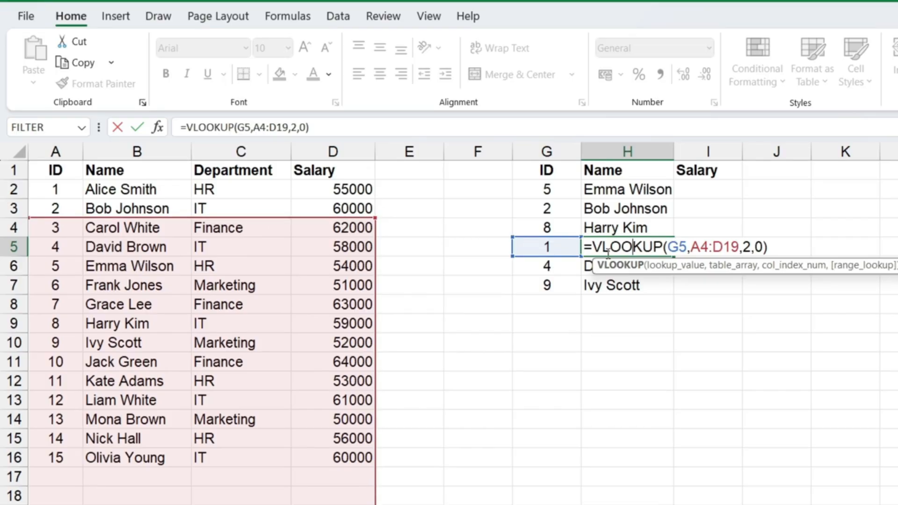
key("Return")
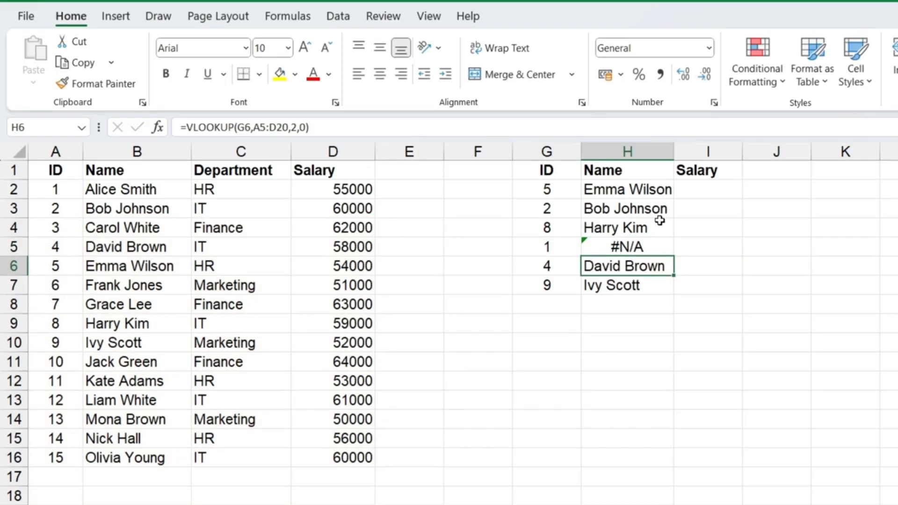
- Clear the lookup formulas from H2:H7
left_click(648, 192)
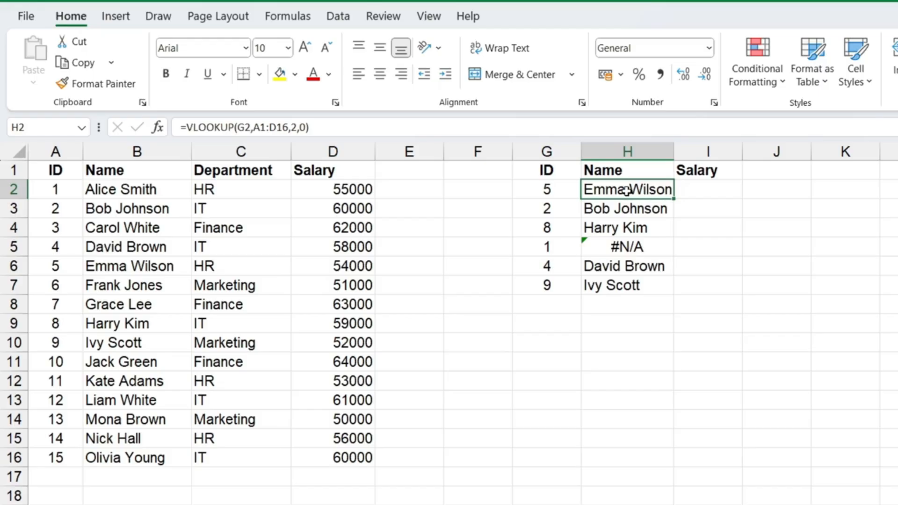
left_click_drag(627, 191, 619, 286)
key("Delete")
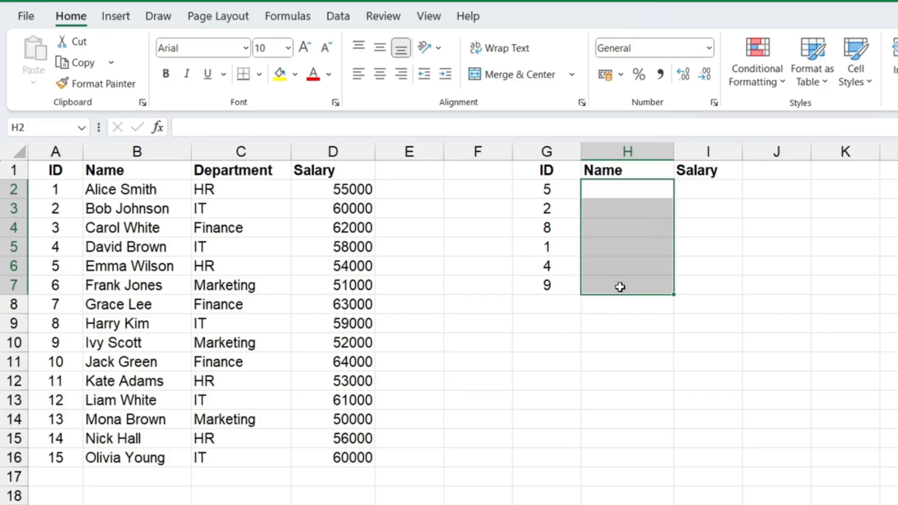
- Start a VLOOKUP formula in H2 with G2 as the lookup value and A1:D16 as the table array
left_click(617, 189)
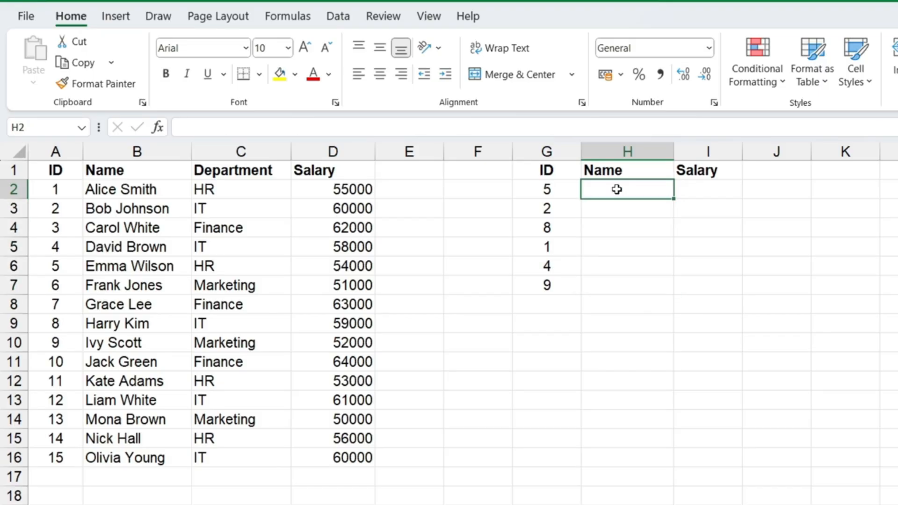
type("=v")
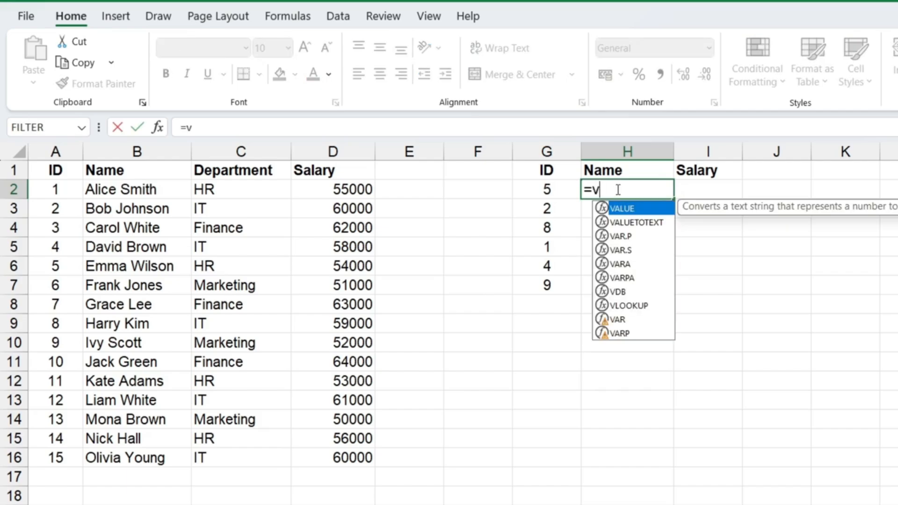
type("loo")
key("Tab")
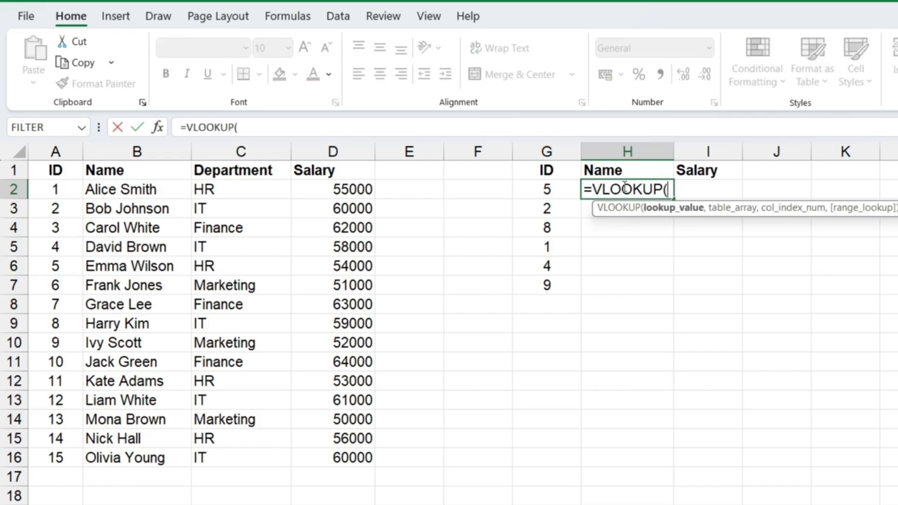
left_click(539, 189)
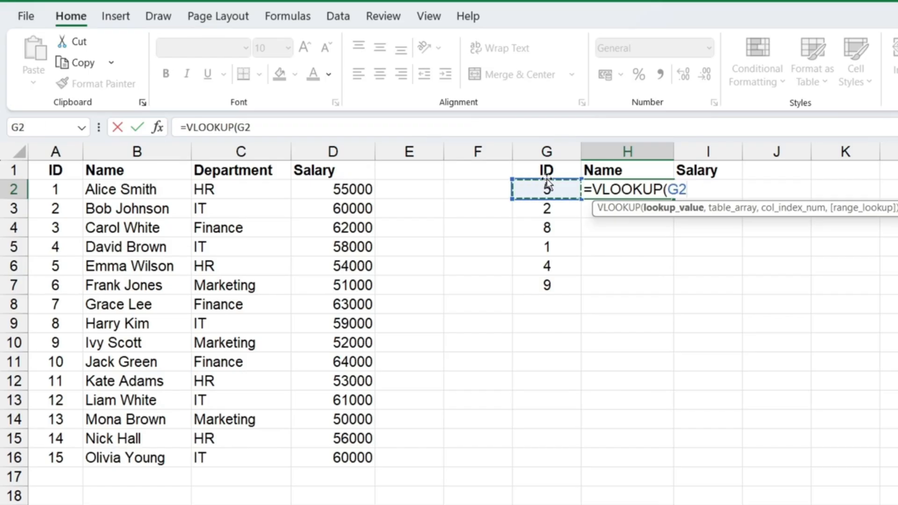
type(",")
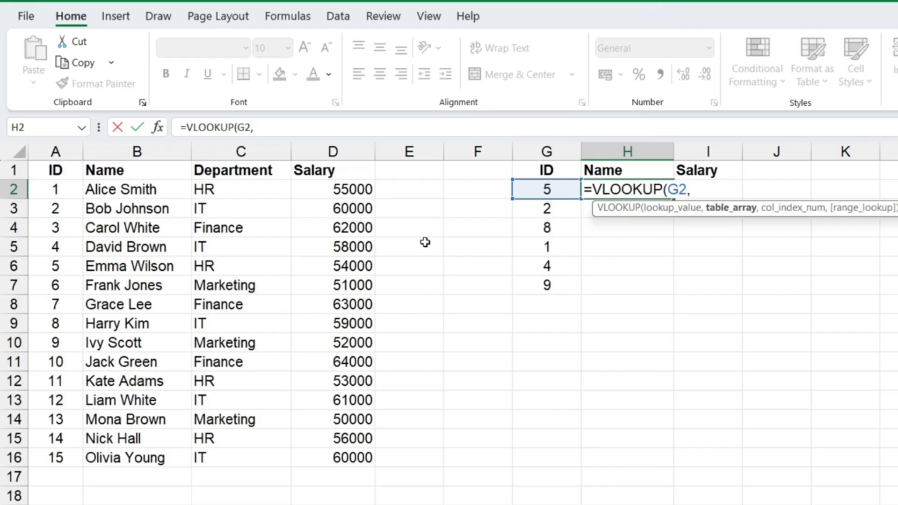
left_click_drag(53, 169, 353, 454)
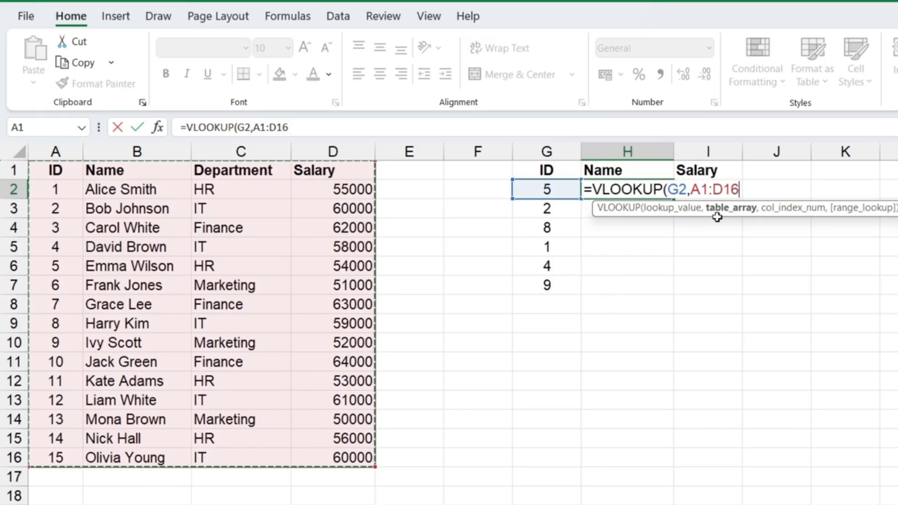
- Convert the table array in the H2 formula to the absolute reference $A$1:$D$16
left_click_drag(740, 191, 692, 190)
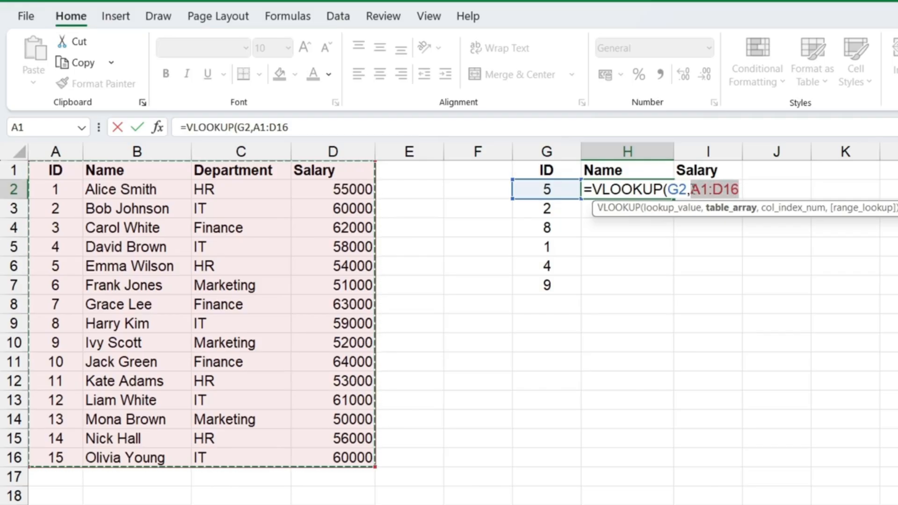
key("F4")
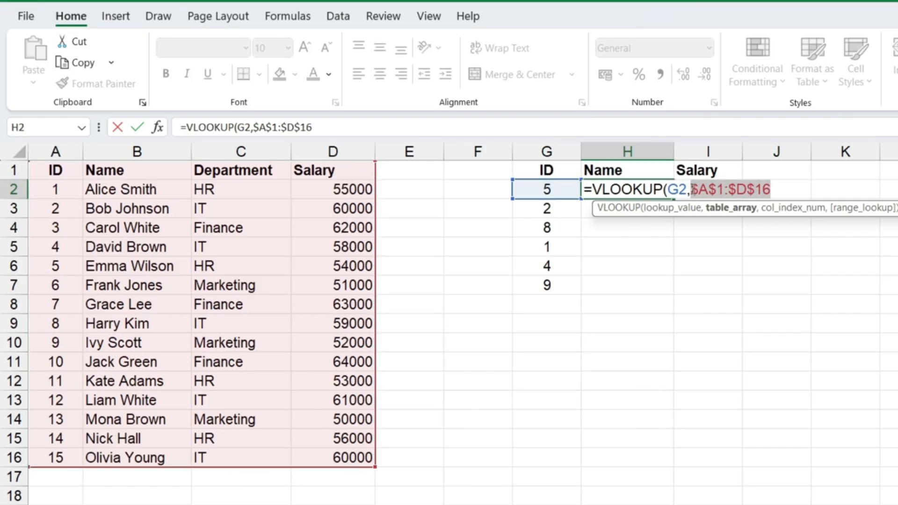
left_click(729, 189)
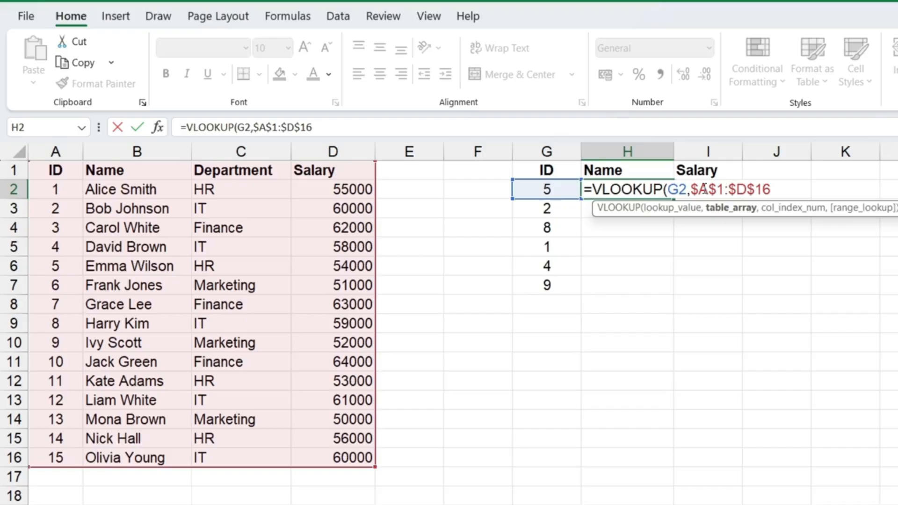
left_click_drag(699, 189, 769, 189)
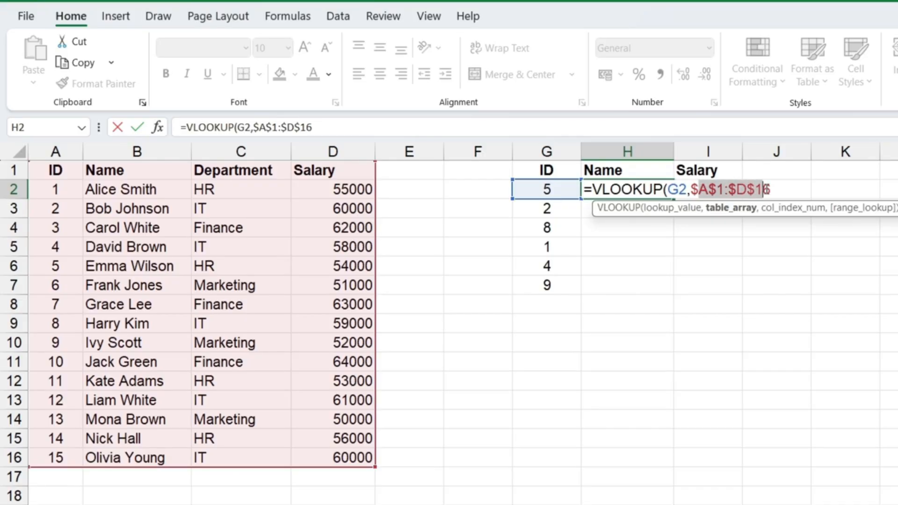
left_click(768, 190)
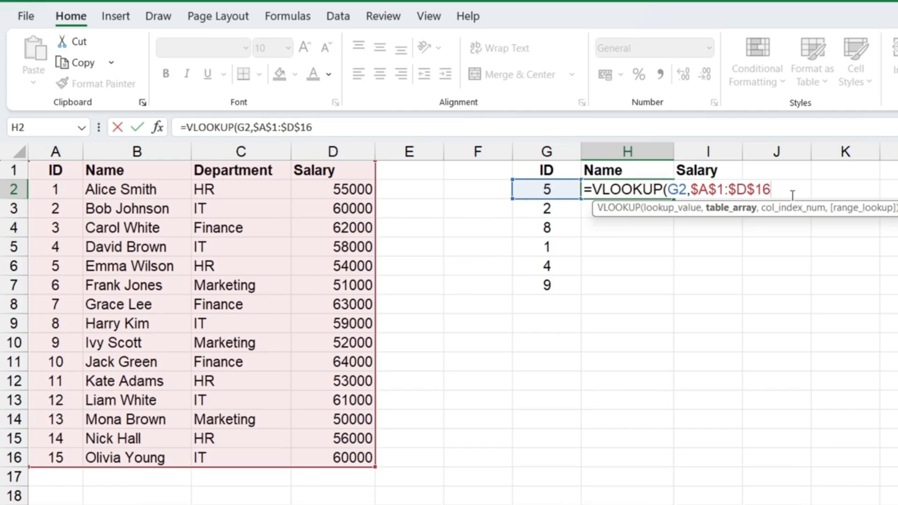
- Finish the H2 formula with column index 2 and 0 for an exact match, and enter it
type(",")
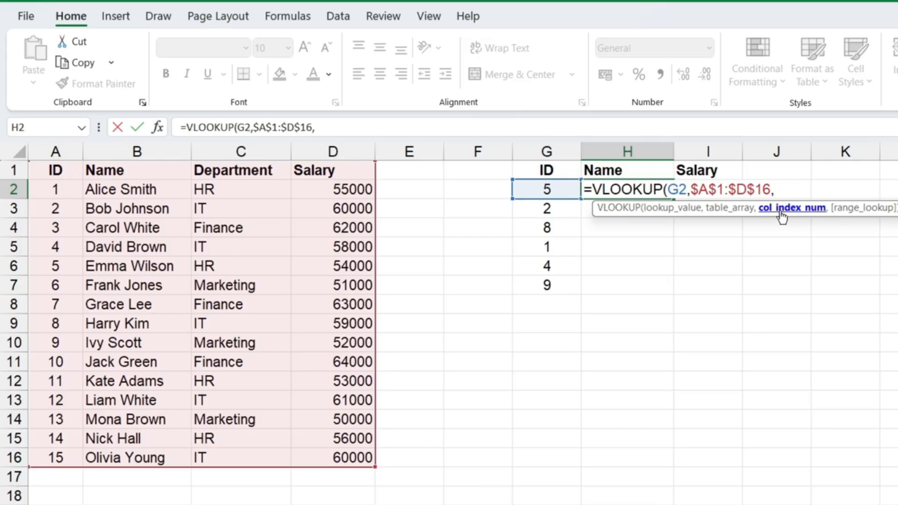
type("2")
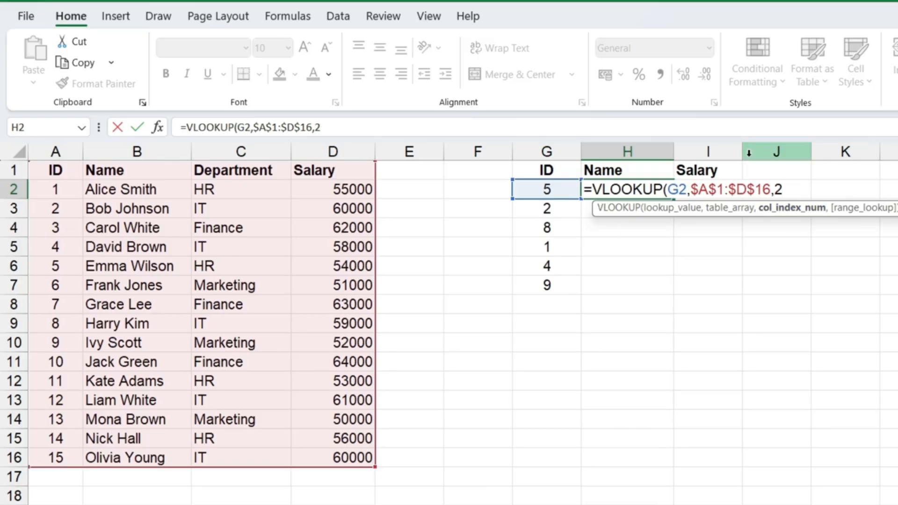
type(",")
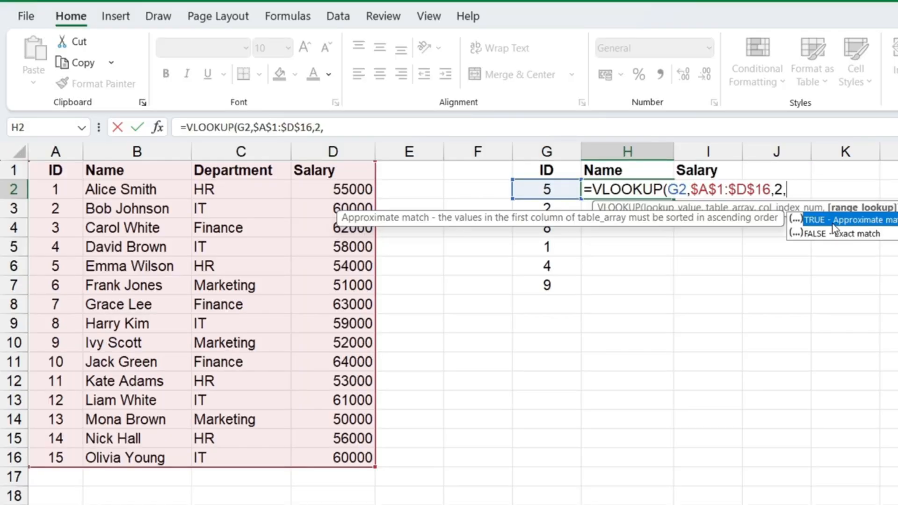
type("0)")
key("Return")
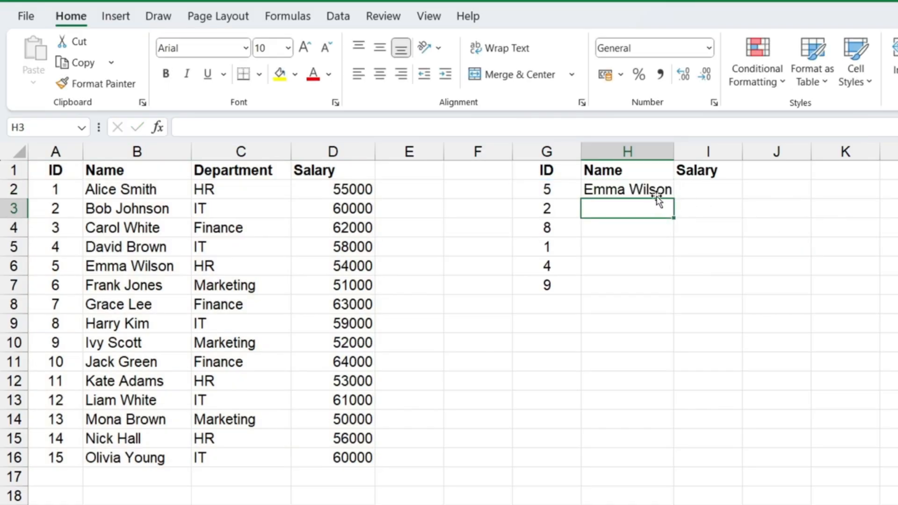
- Fill the absolute-range VLOOKUP formula from H2 down through H7 and review the copied formulas in the Name column
left_click(643, 189)
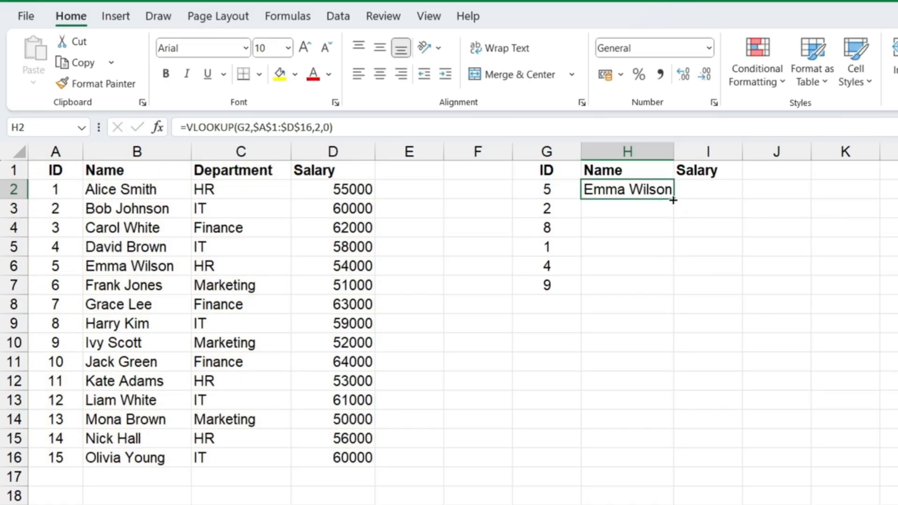
left_click_drag(673, 200, 659, 289)
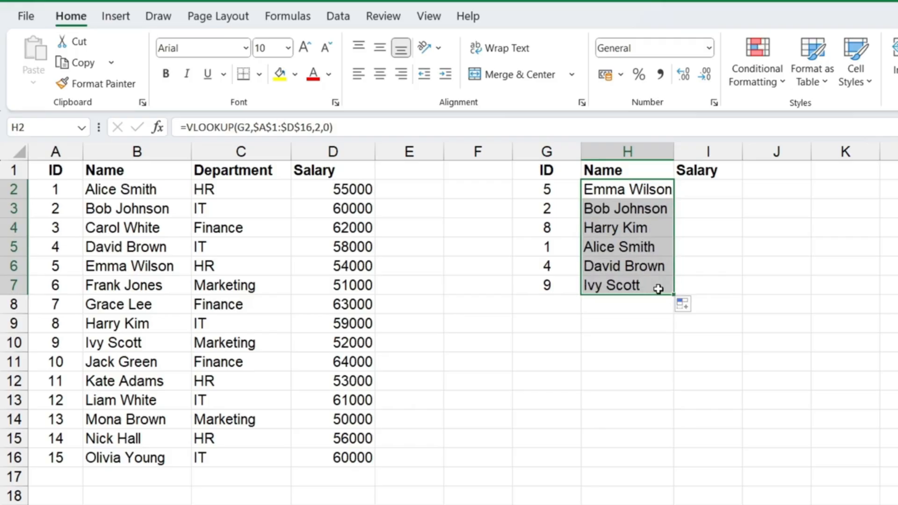
left_click(552, 263)
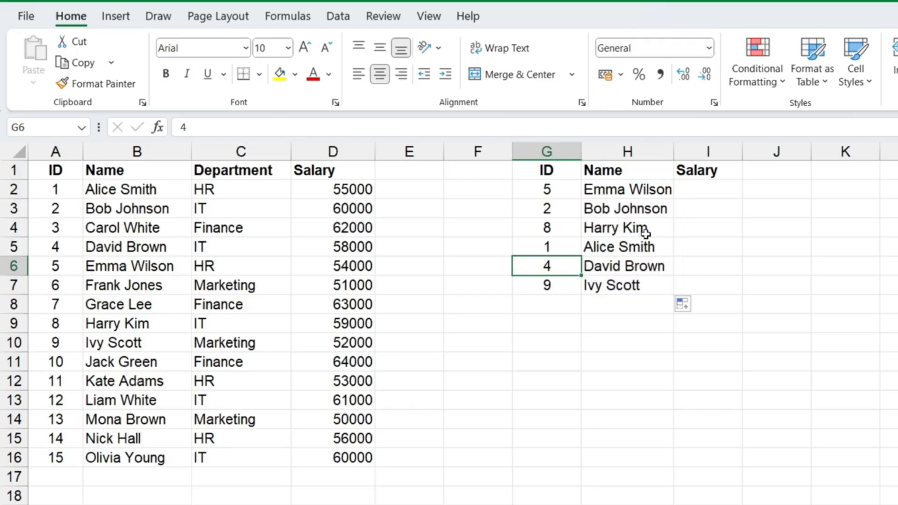
left_click(645, 232)
key("Down")
key("Down")
key("Down")
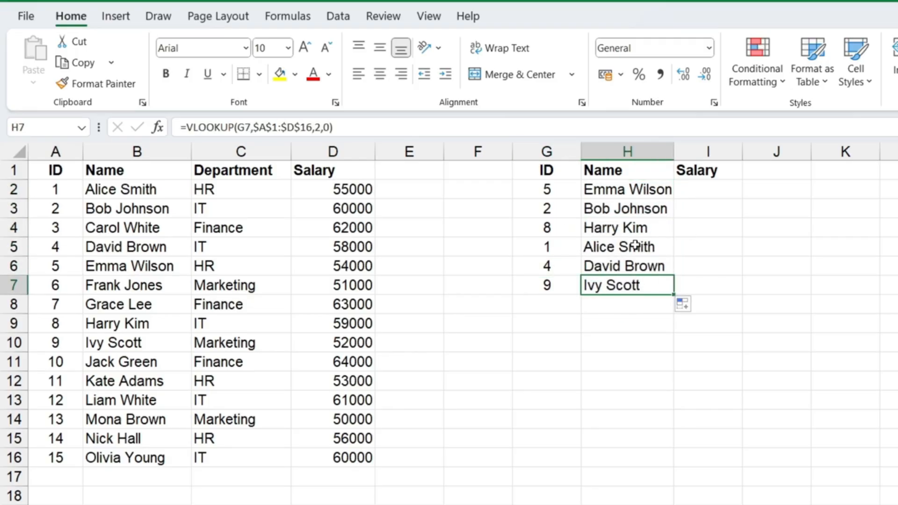
left_click(656, 224)
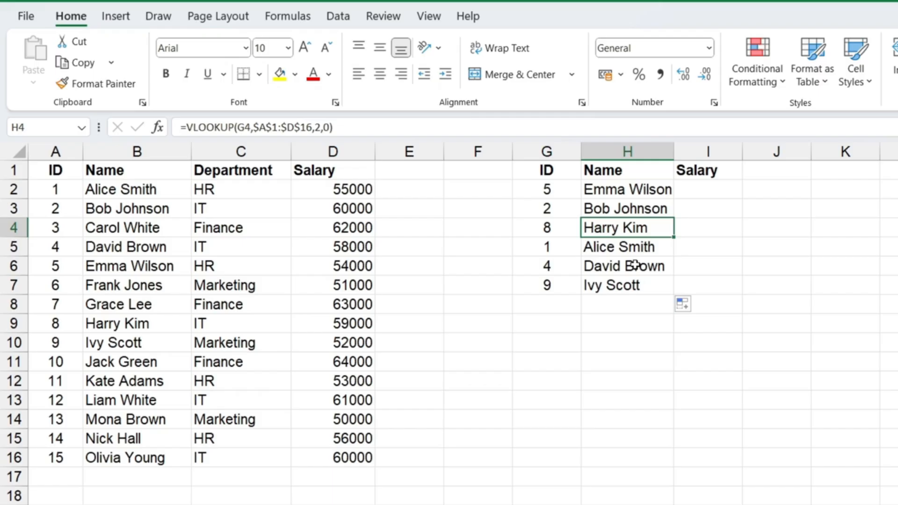
- Widen column H slightly and start a VLOOKUP formula in I2 with G2 as the lookup value
left_click(695, 184)
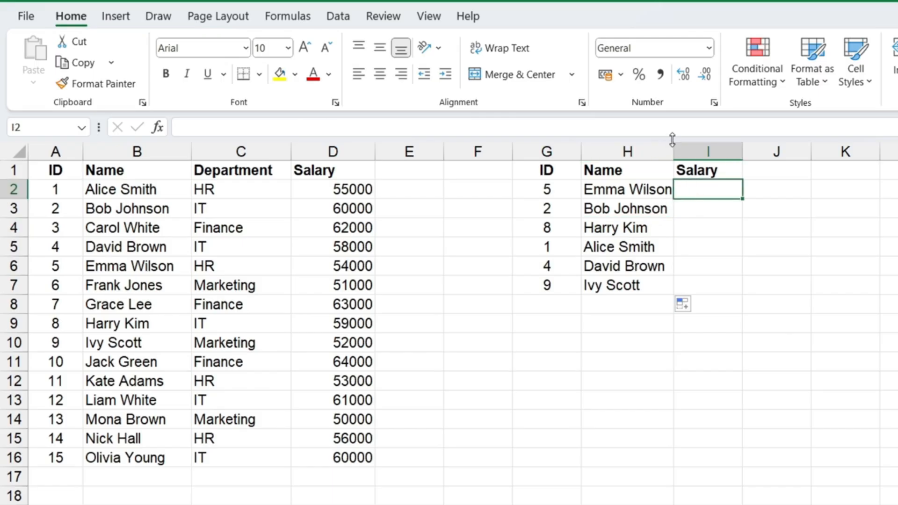
left_click_drag(672, 145, 684, 146)
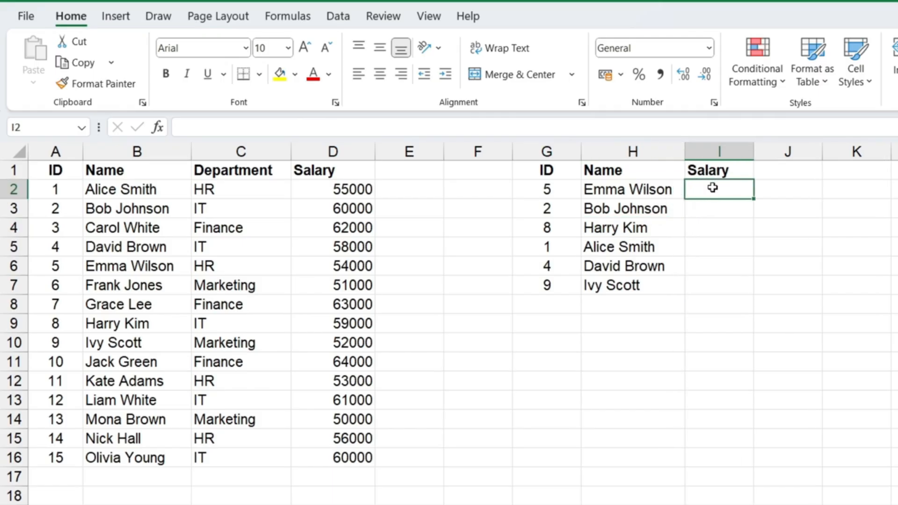
type("=vlo")
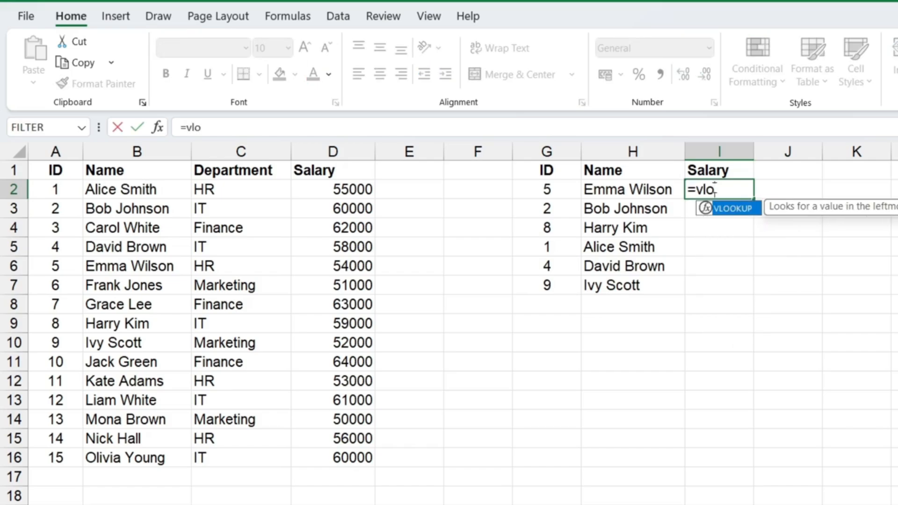
type("o")
key("Tab")
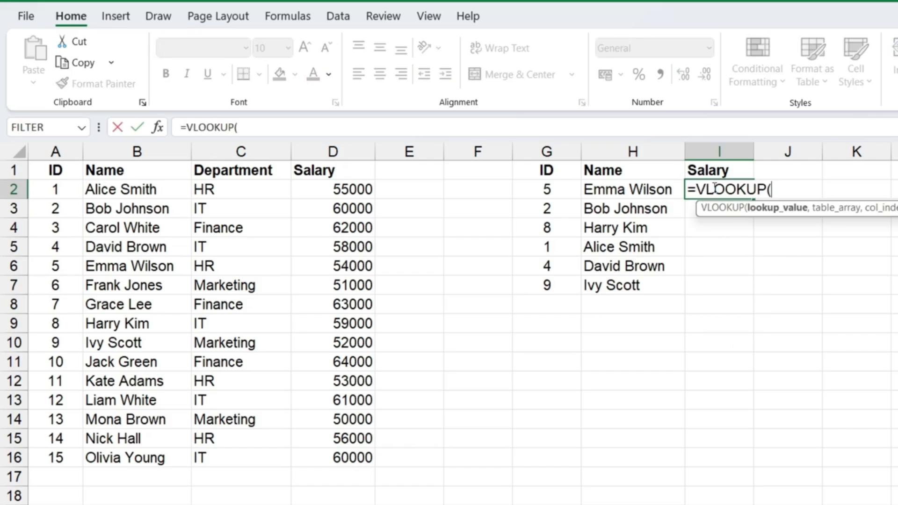
left_click(539, 194)
type(",")
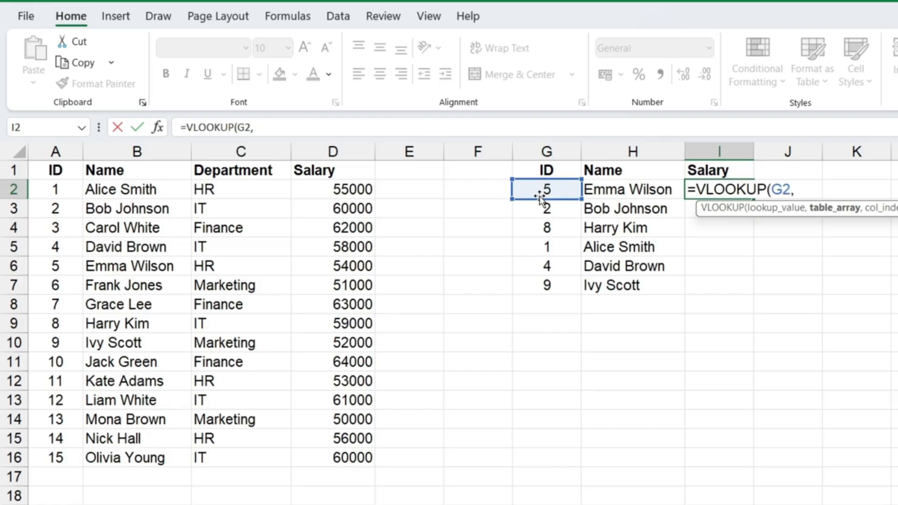
- Complete the I2 formula with the absolute table array $A$1:$D$16, column index 4 and 0 for an exact match, and enter it
left_click_drag(71, 176, 335, 450)
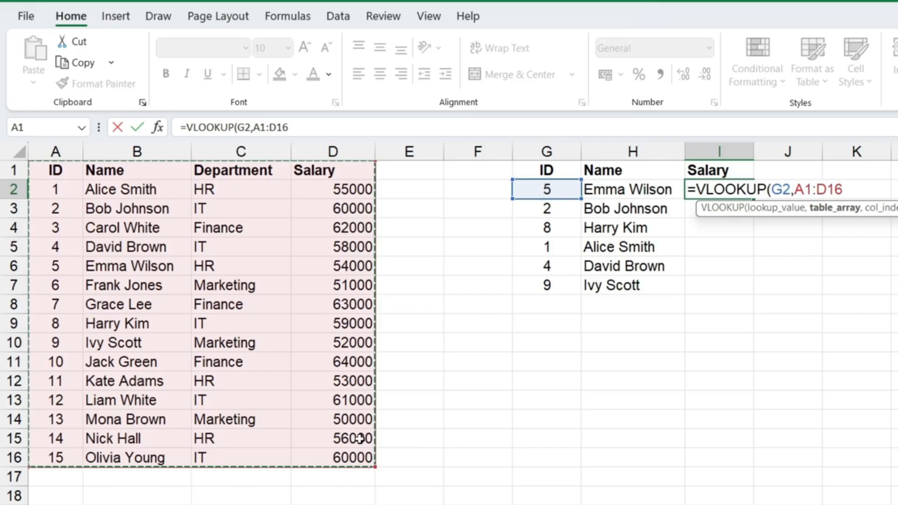
key("F4")
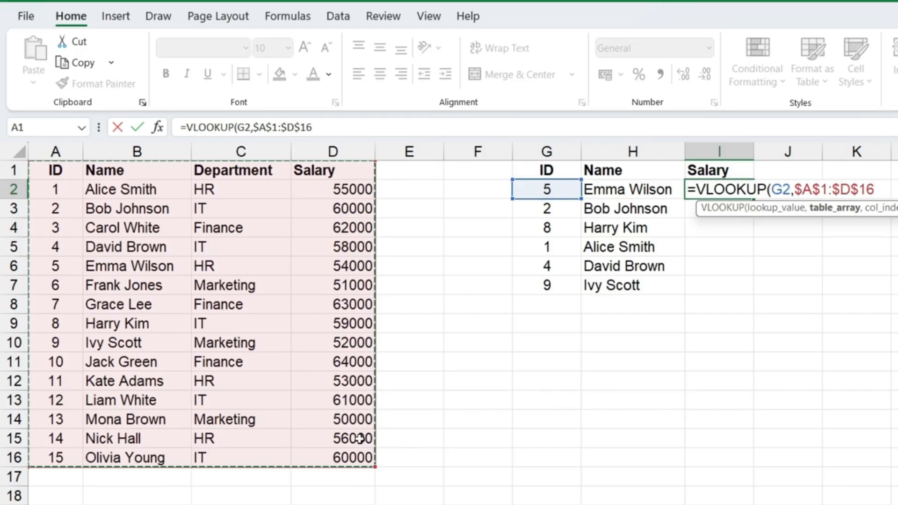
type(",")
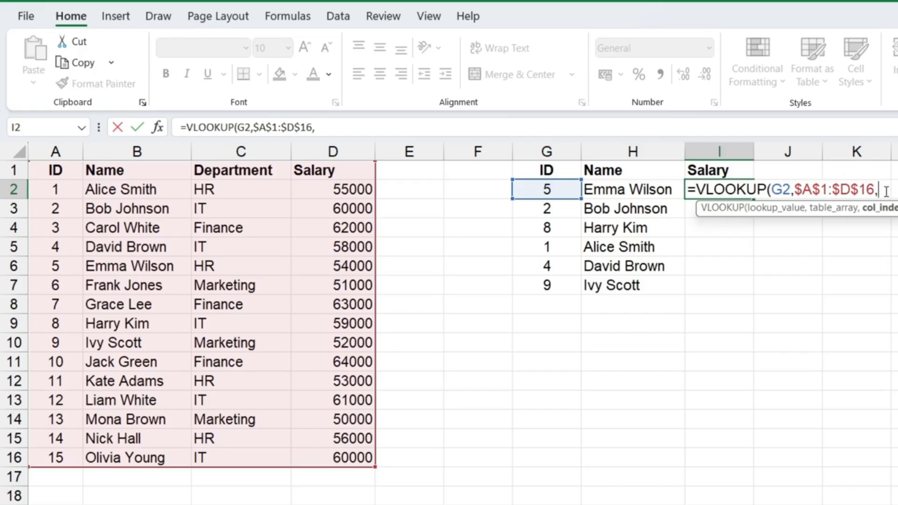
type("4,0")
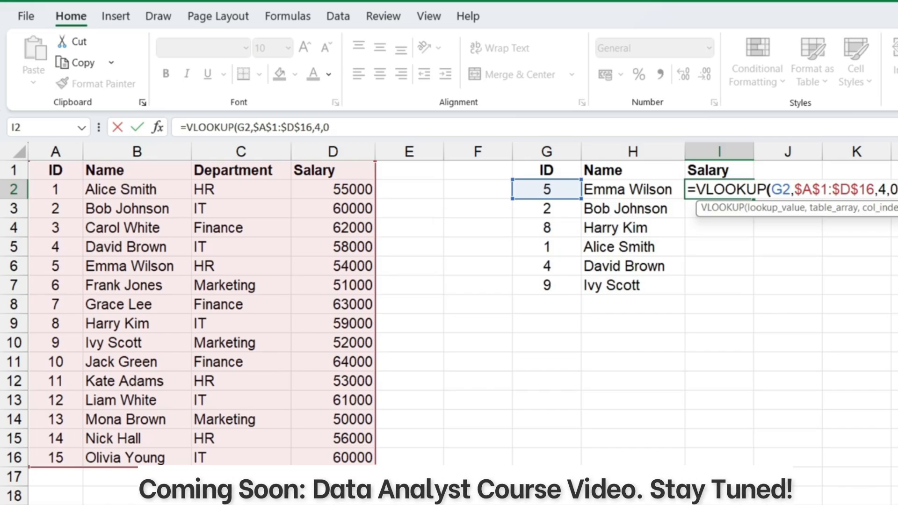
key("Return")
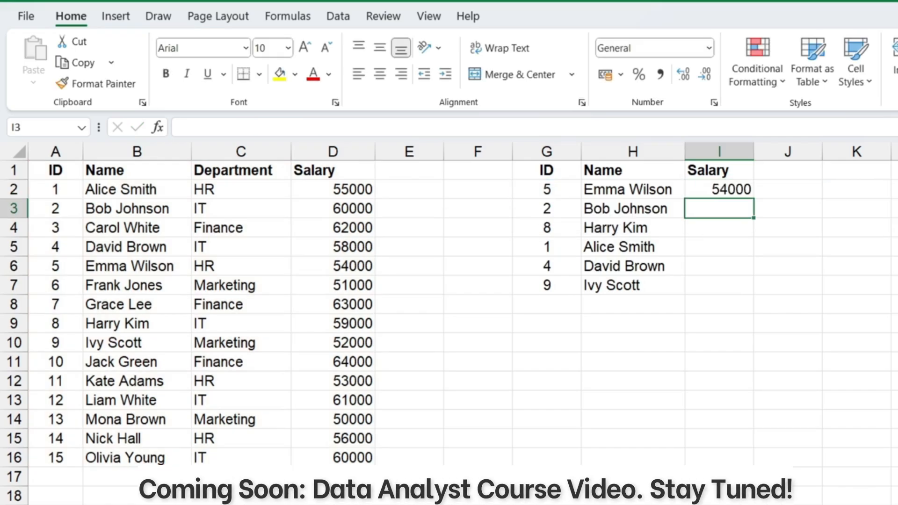
- Fill the salary VLOOKUP formula from I2 down through I7
left_click(543, 190)
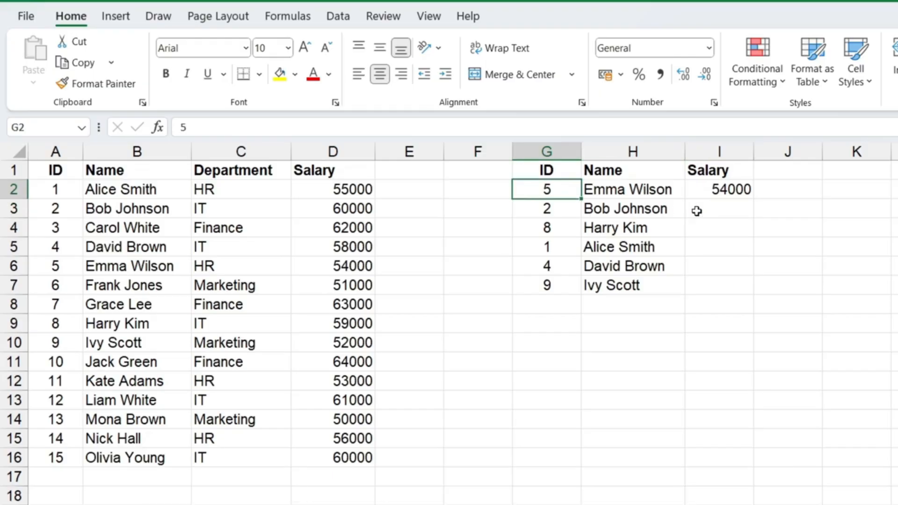
left_click(737, 197)
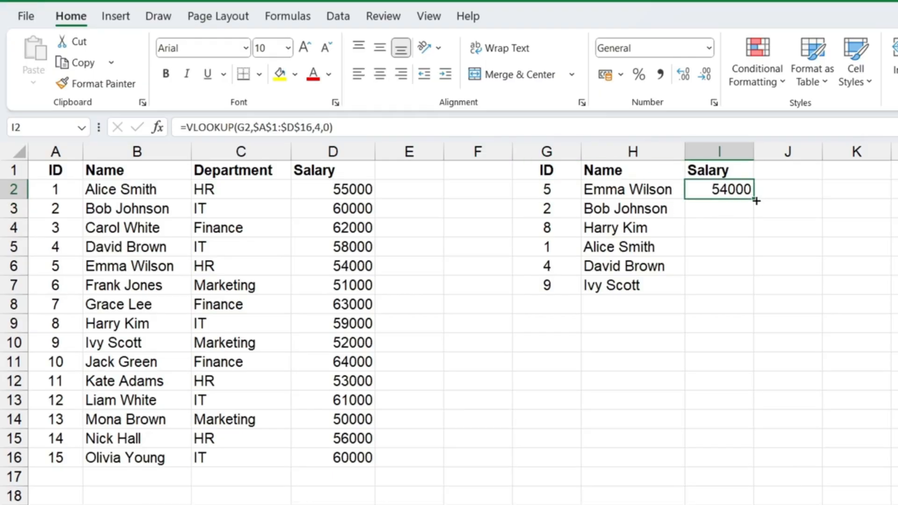
left_click_drag(756, 200, 746, 302)
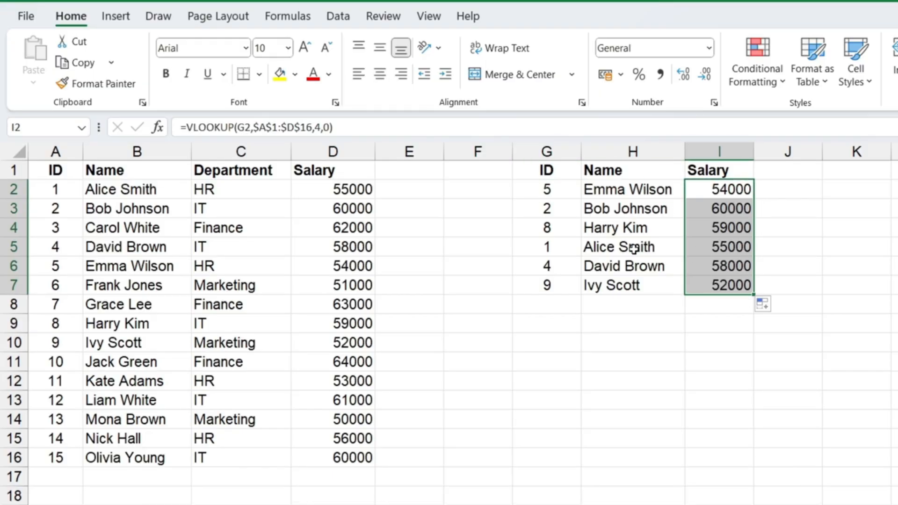
- Review the looked-up names and salaries in H2:I7 against their IDs, and examine the arguments of the VLOOKUP formula in H2
left_click_drag(563, 195, 561, 252)
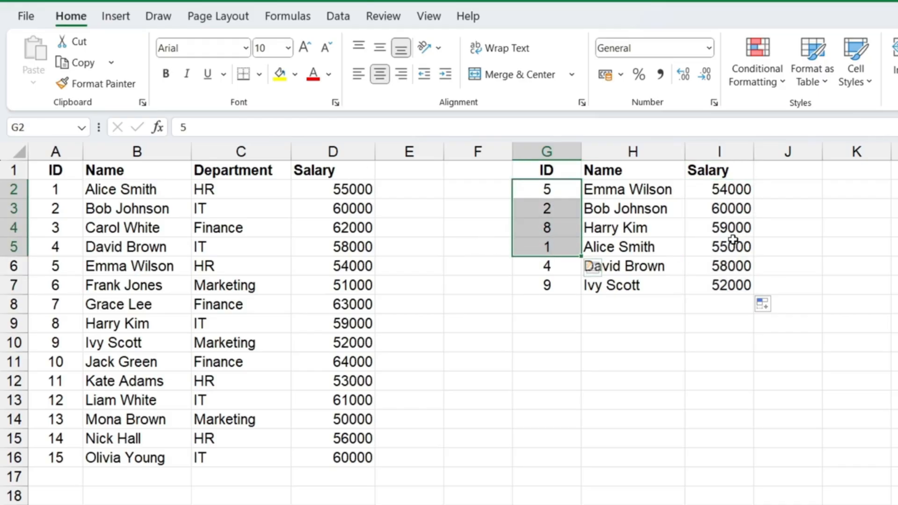
left_click_drag(732, 241, 730, 273)
left_click(591, 264)
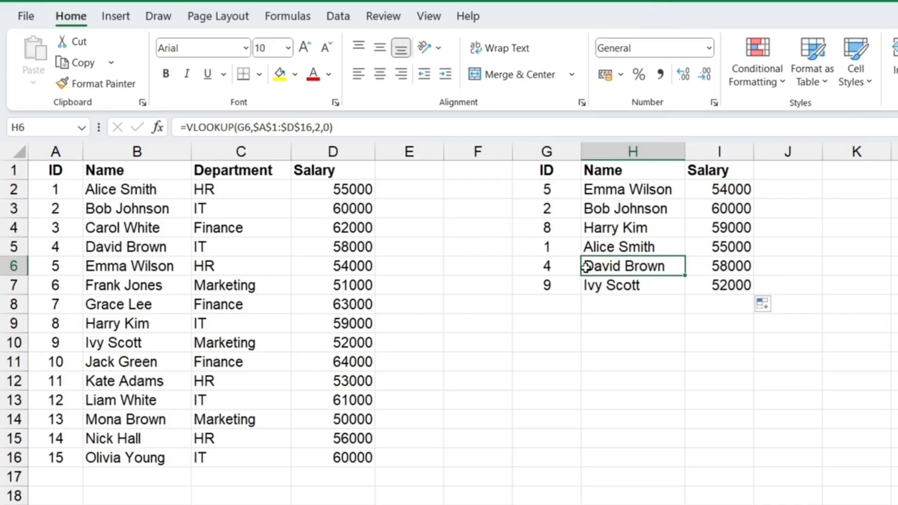
left_click(599, 192)
double_click(599, 192)
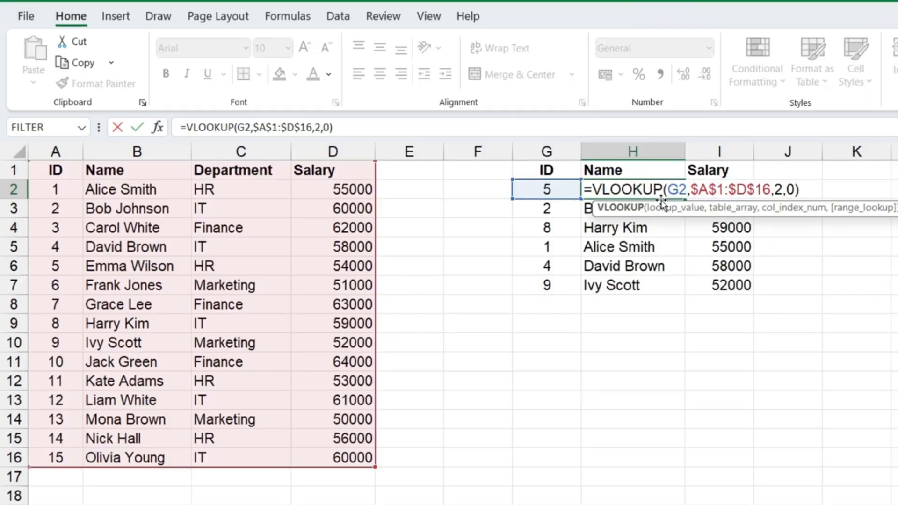
key("Return")
left_click(618, 177)
left_click_drag(608, 189, 706, 291)
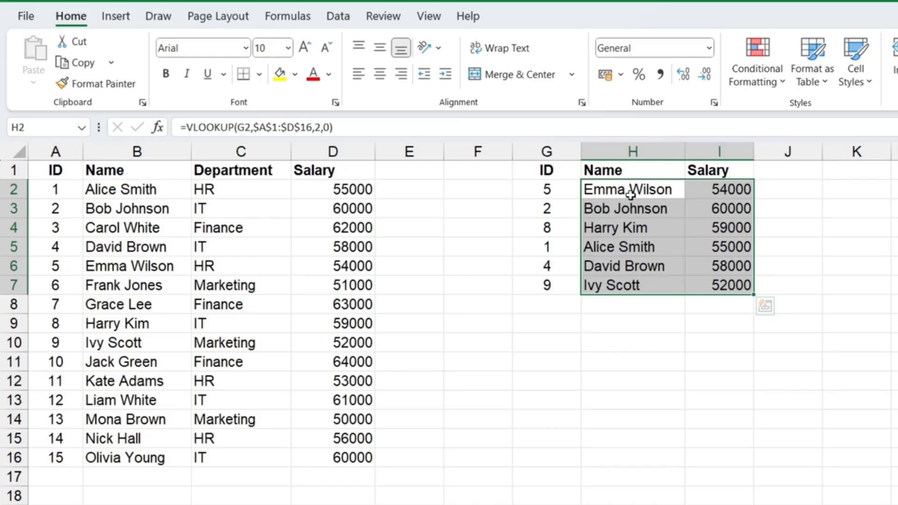
left_click(661, 189)
double_click(662, 190)
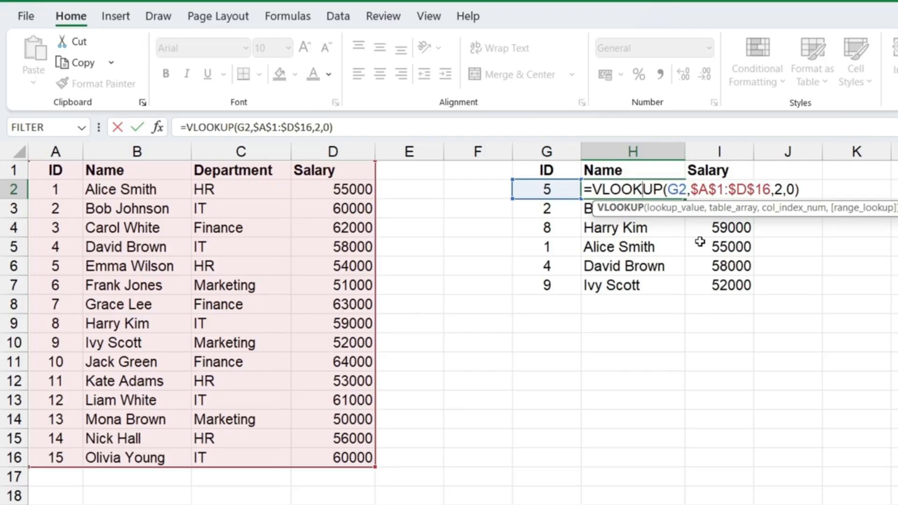
key("Return")
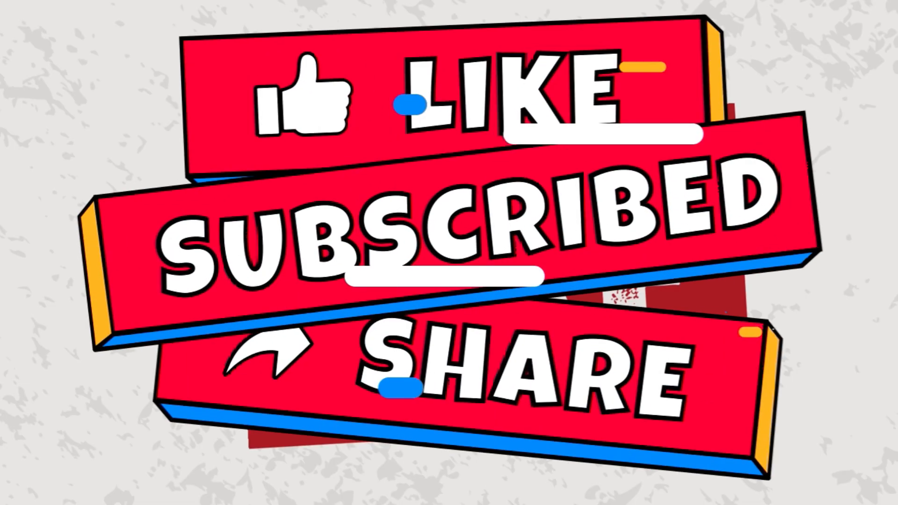